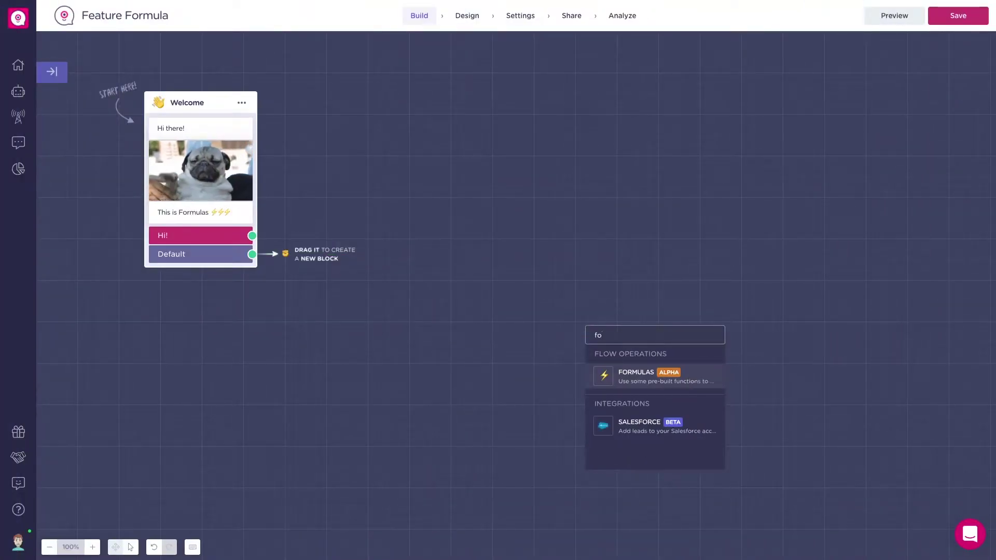
Add a Formulas block from the welcome block and try its output types, leaving Success / Error selected
{"action": "key", "text": "Return"}
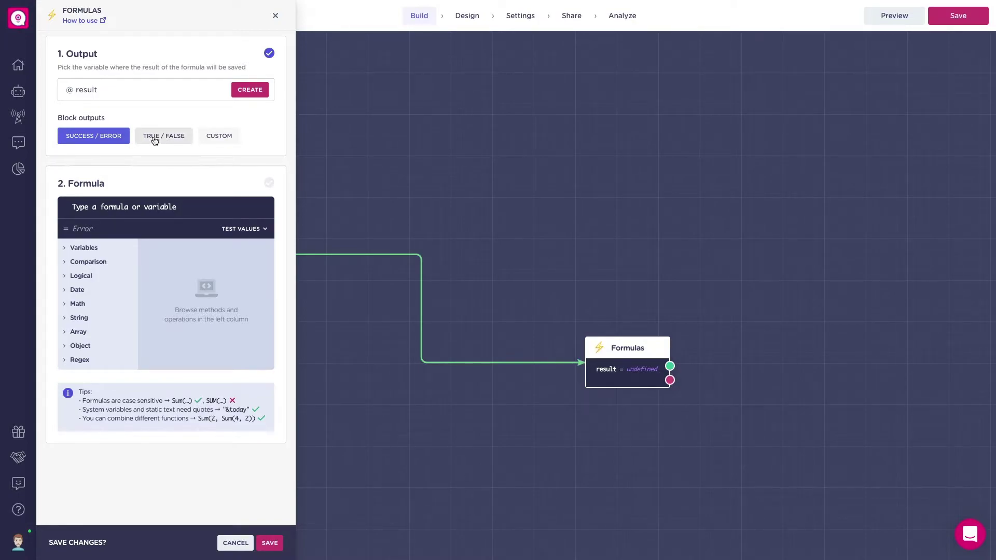
{"action": "left_click", "coordinate": [173, 137]}
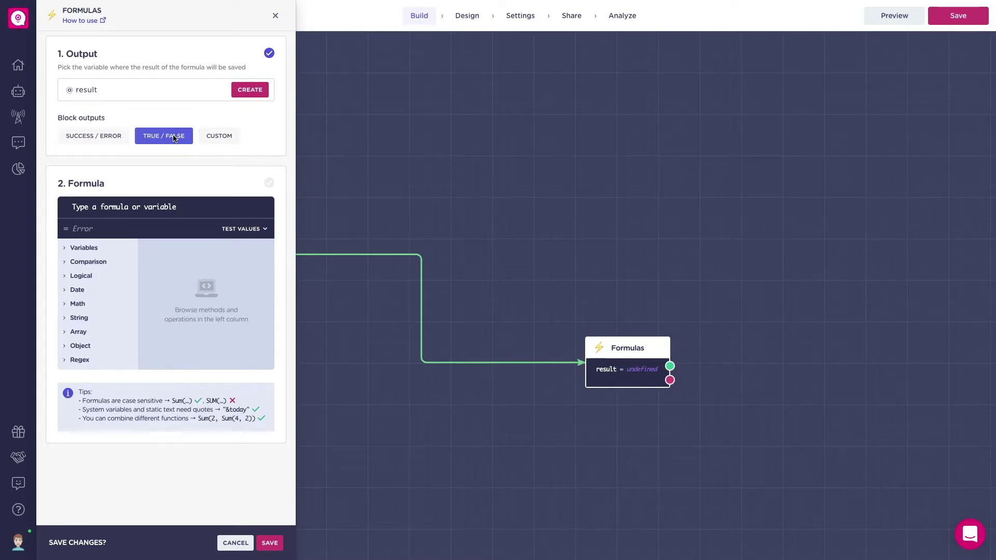
{"action": "left_click", "coordinate": [219, 139]}
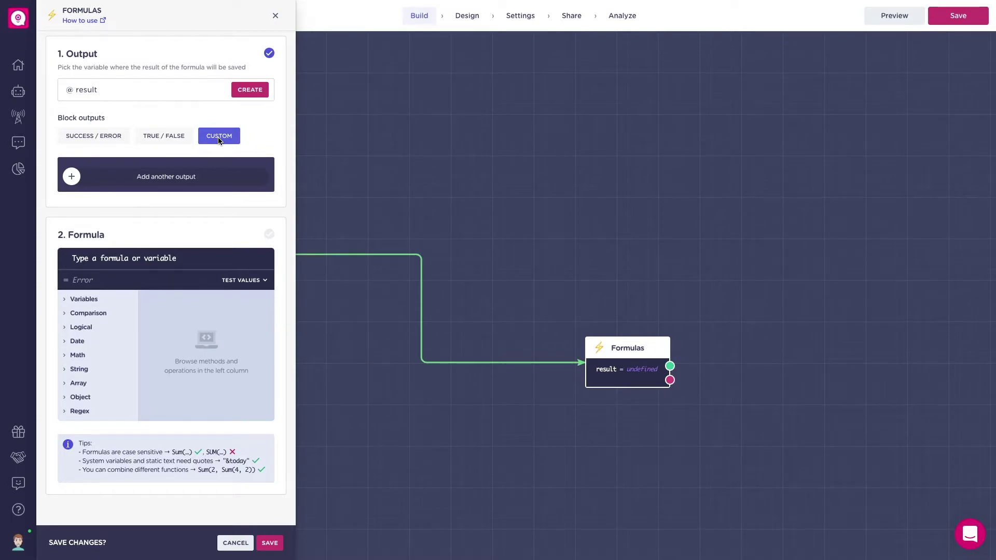
{"action": "left_click", "coordinate": [100, 136]}
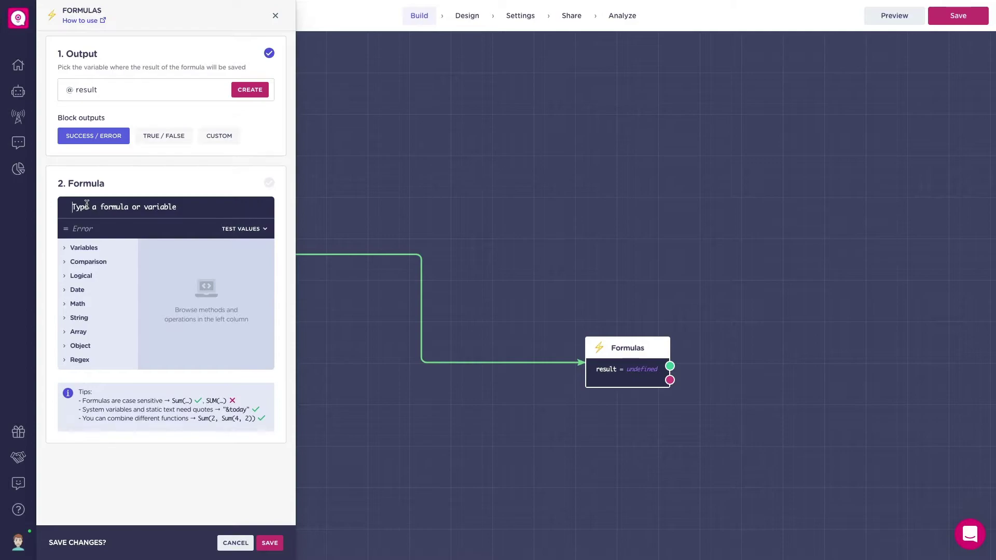
{"action": "type", "text": "to"}
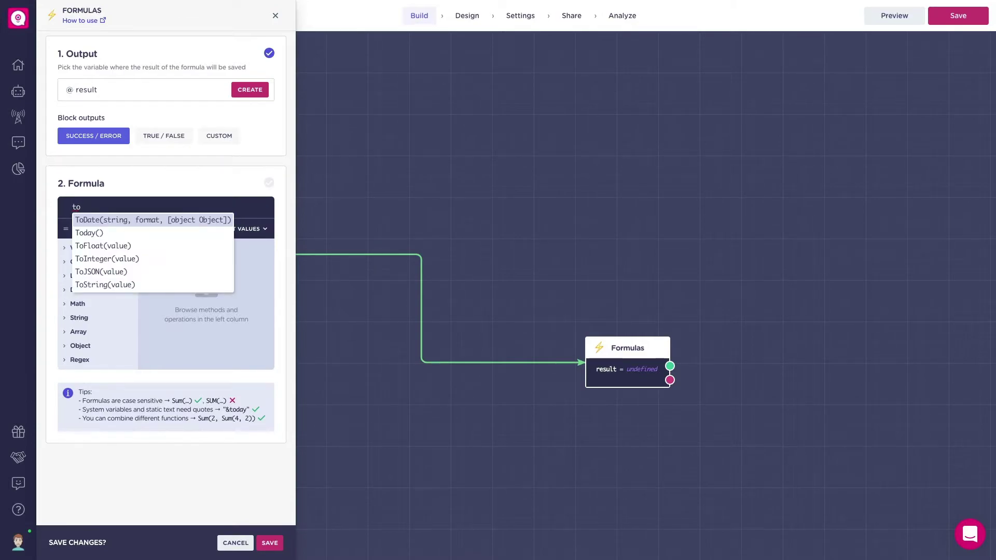
{"action": "left_click", "coordinate": [86, 285]}
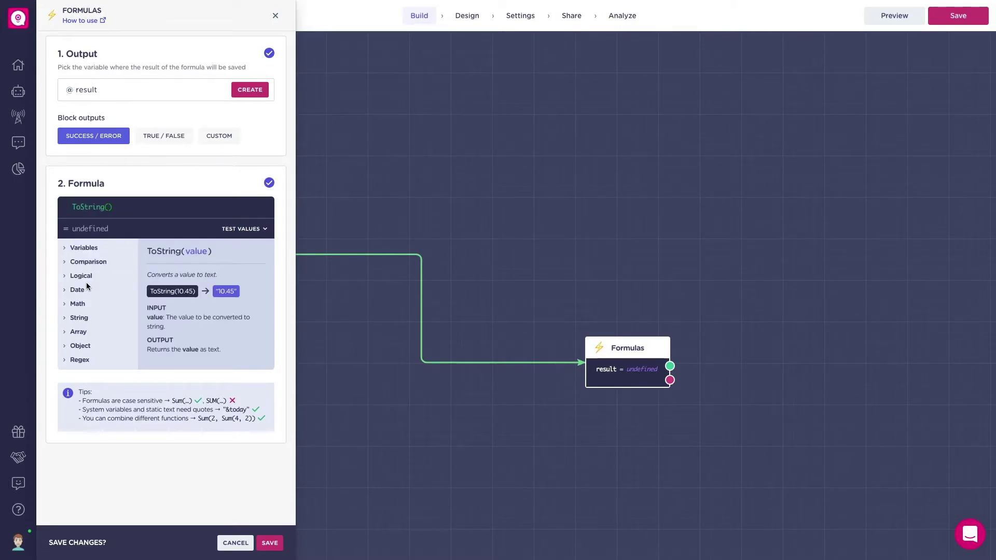
{"action": "type", "text": "@"}
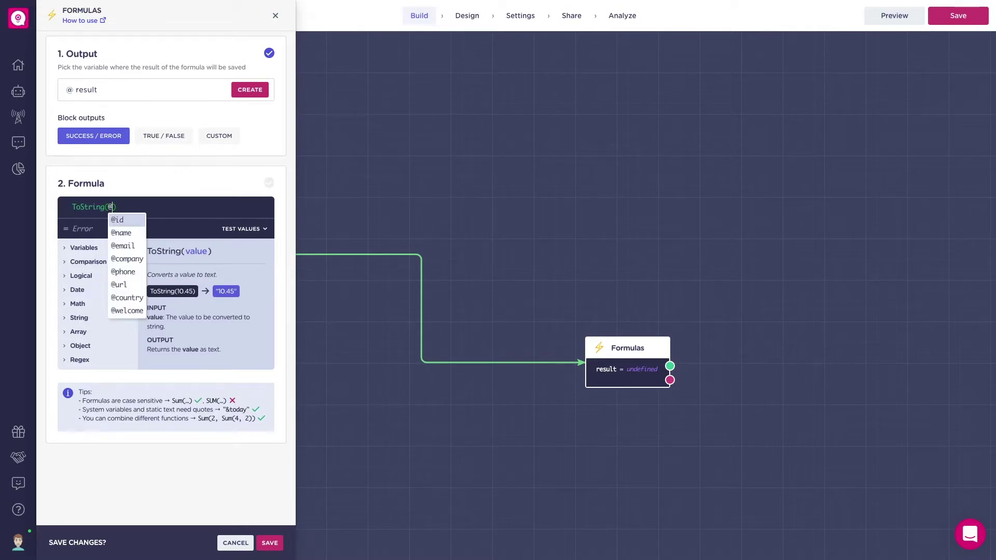
{"action": "left_click", "coordinate": [123, 274]}
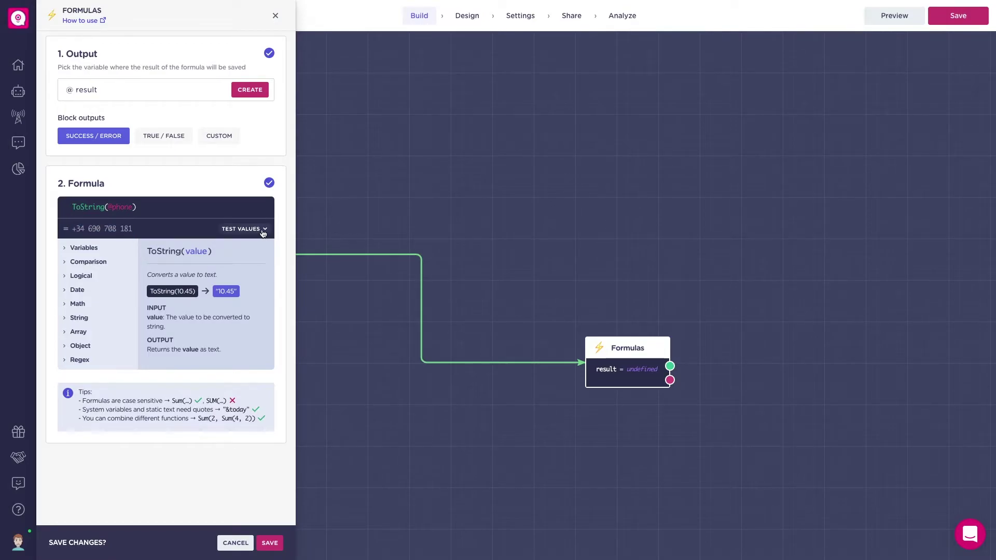
Examine the variables' test values and browse the Variables, Comparison and String categories, including the IsGreater description
{"action": "left_click", "coordinate": [244, 229]}
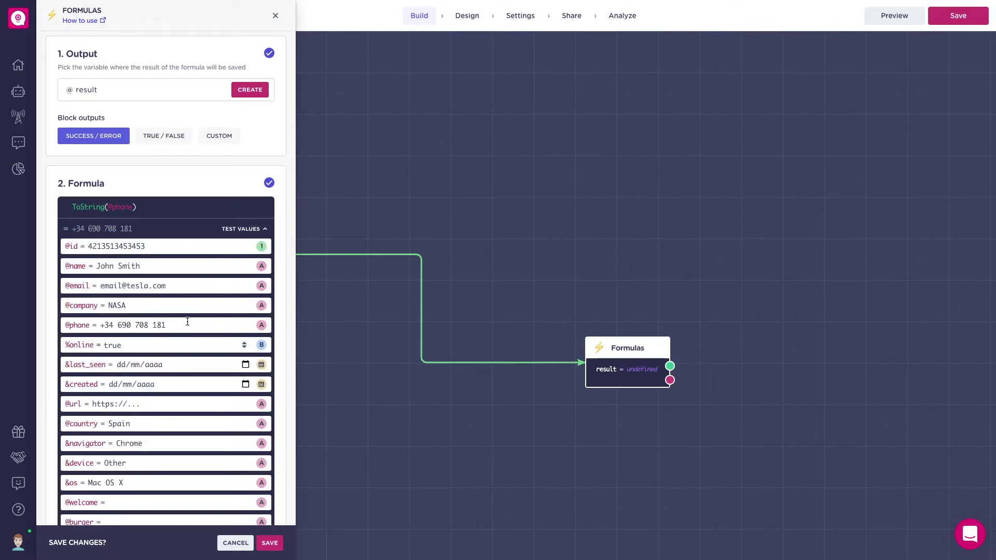
{"action": "left_click", "coordinate": [264, 232]}
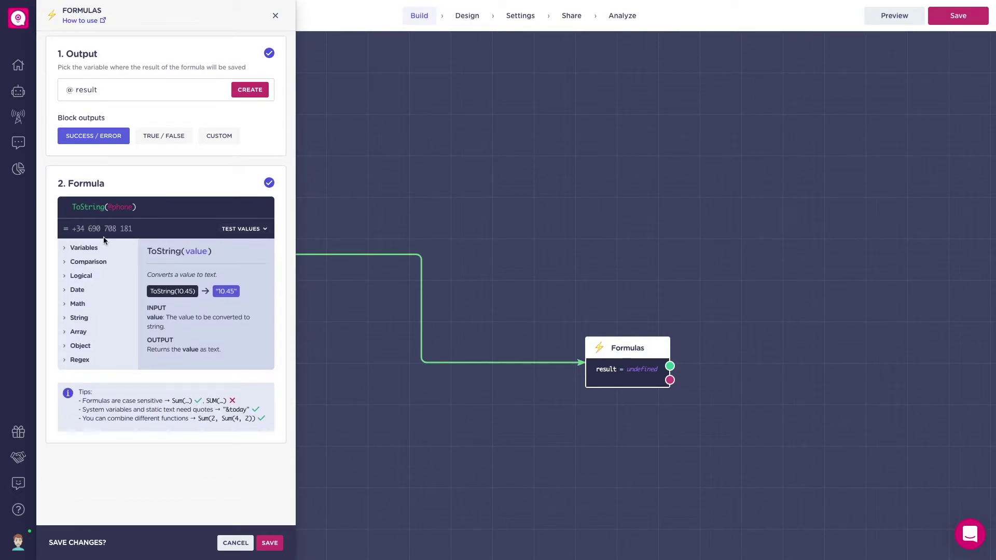
{"action": "left_click", "coordinate": [71, 248]}
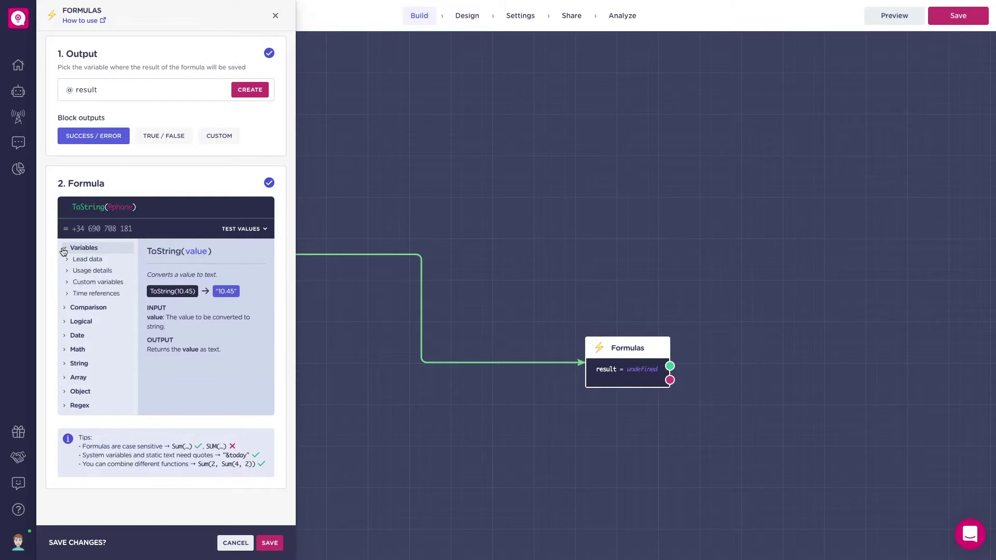
{"action": "left_click", "coordinate": [65, 308]}
{"action": "left_click", "coordinate": [78, 342]}
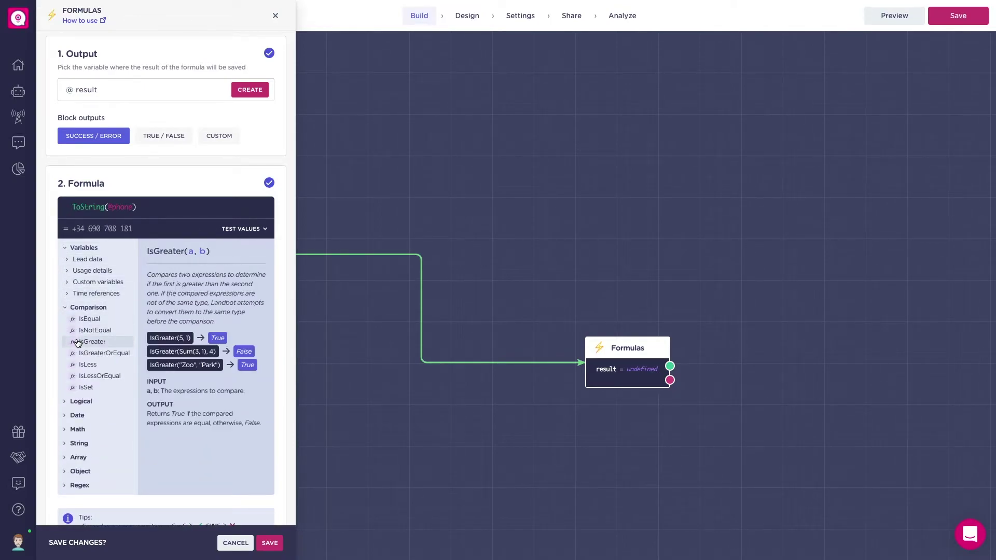
{"action": "left_click", "coordinate": [76, 443]}
{"action": "left_click", "coordinate": [86, 467]}
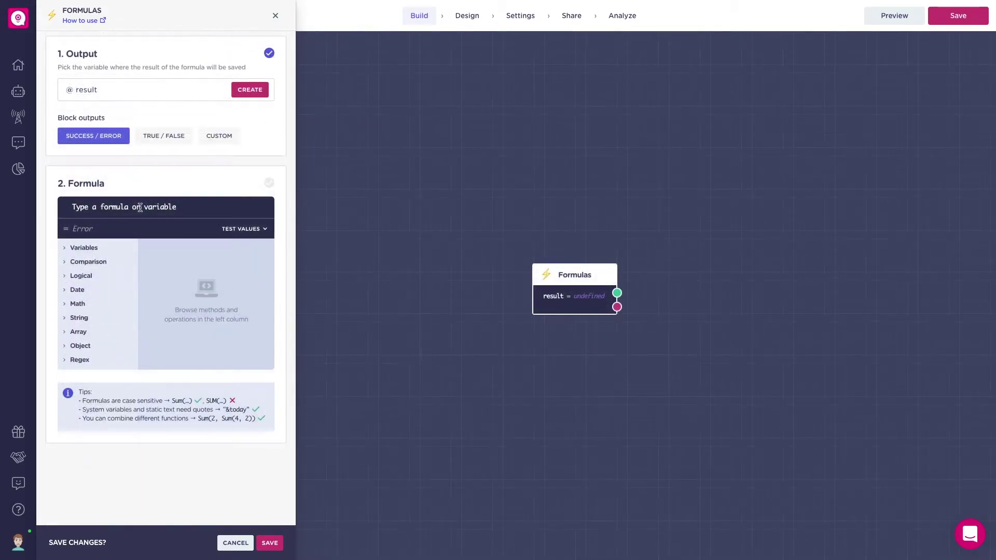
{"action": "type", "text": "Sum(4,@num"}
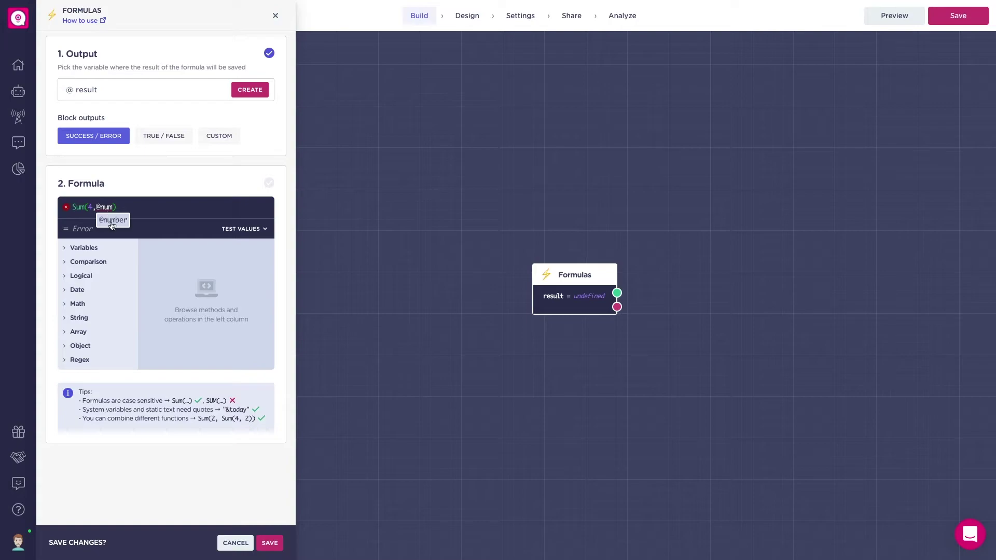
{"action": "left_click", "coordinate": [112, 220]}
{"action": "left_click", "coordinate": [71, 207]}
{"action": "type", "text": "Sum"}
{"action": "key", "text": "BackSpace"}
{"action": "type", "text": "(3,"}
{"action": "key", "text": "End"}
{"action": "type", "text": ")"}
Set the formula's output variable to the existing variable number
{"action": "left_click", "coordinate": [104, 90]}
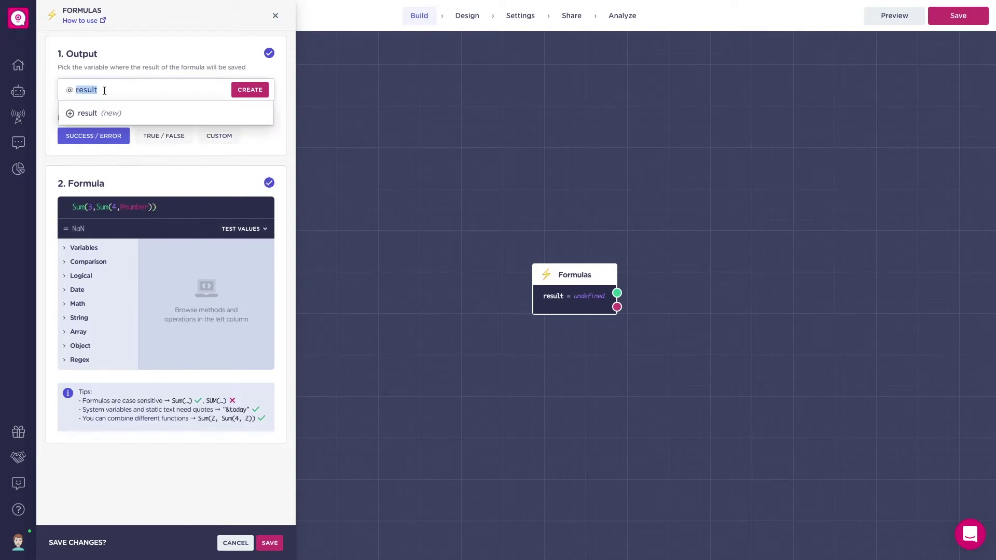
{"action": "type", "text": "number"}
{"action": "left_click", "coordinate": [102, 123]}
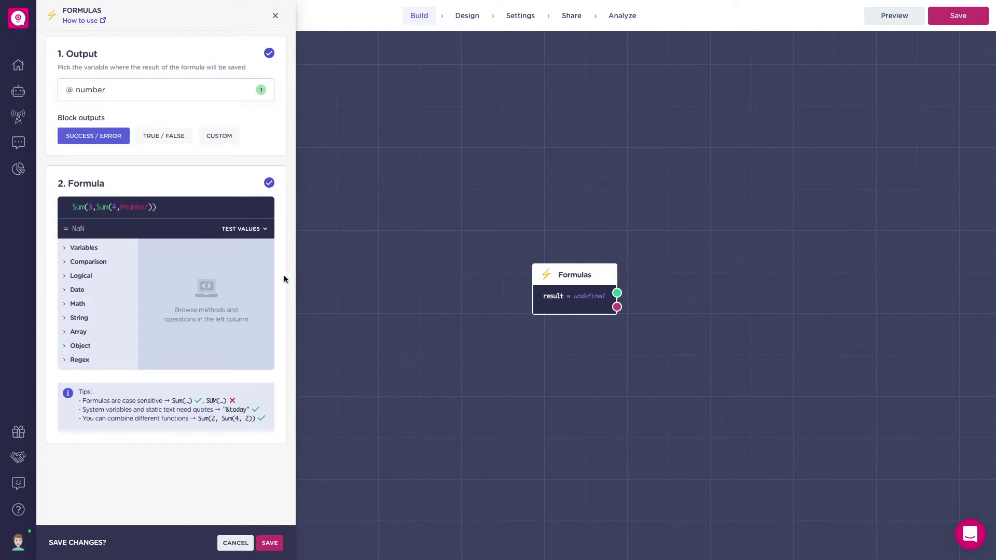
Add a second Formulas block from the success output, saving the first block's changes, and delete the second block
{"action": "left_click_drag", "start_coordinate": [621, 296], "coordinate": [671, 283]}
{"action": "type", "text": "for"}
{"action": "key", "text": "Return"}
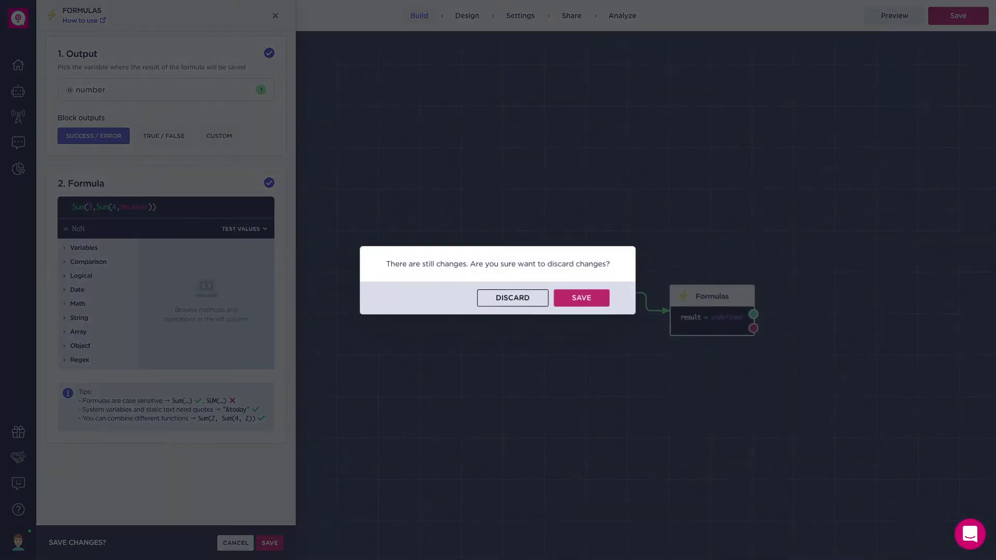
{"action": "left_click", "coordinate": [581, 295]}
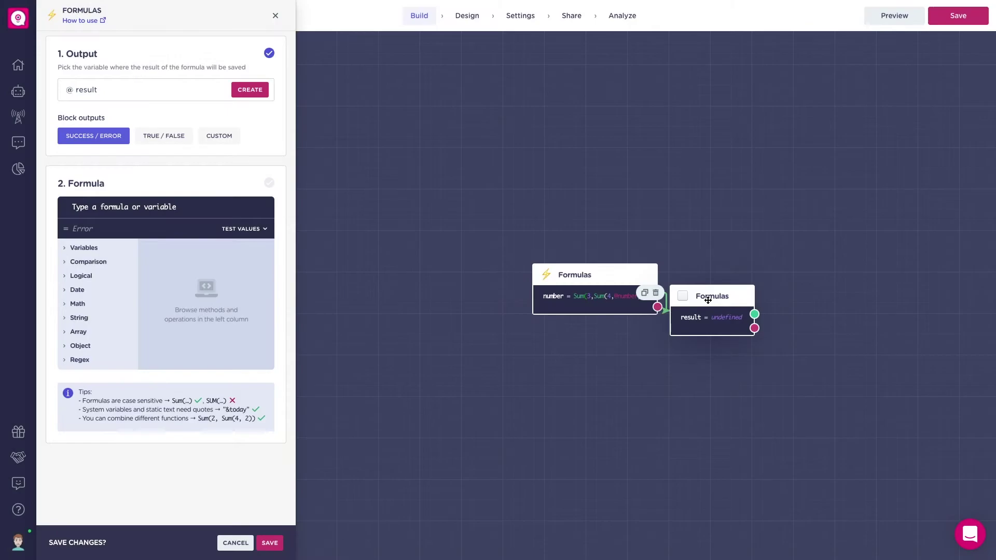
{"action": "left_click_drag", "start_coordinate": [708, 301], "coordinate": [769, 260]}
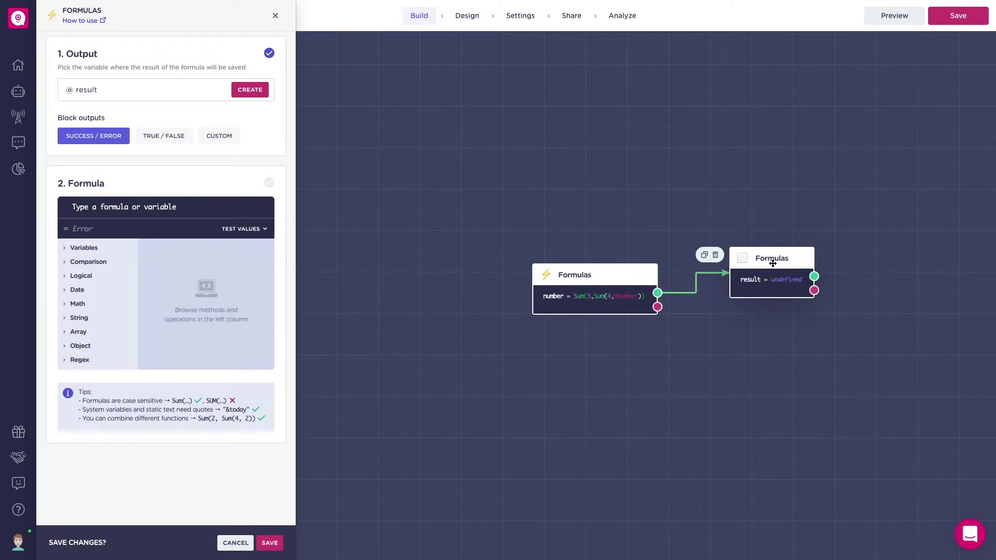
{"action": "left_click", "coordinate": [716, 255]}
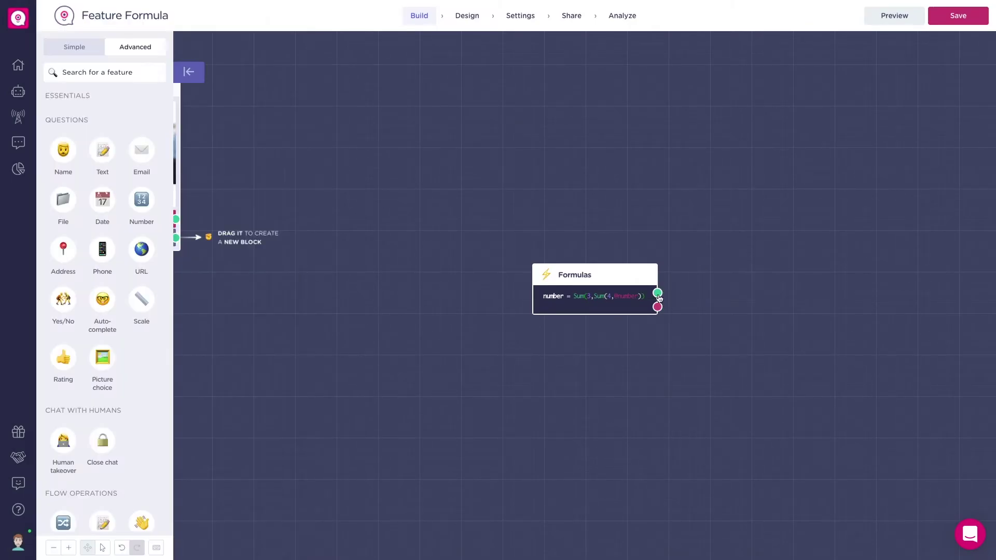
Add a Conditions block connected to the success output of the Formulas block
{"action": "left_click_drag", "start_coordinate": [657, 292], "coordinate": [735, 284]}
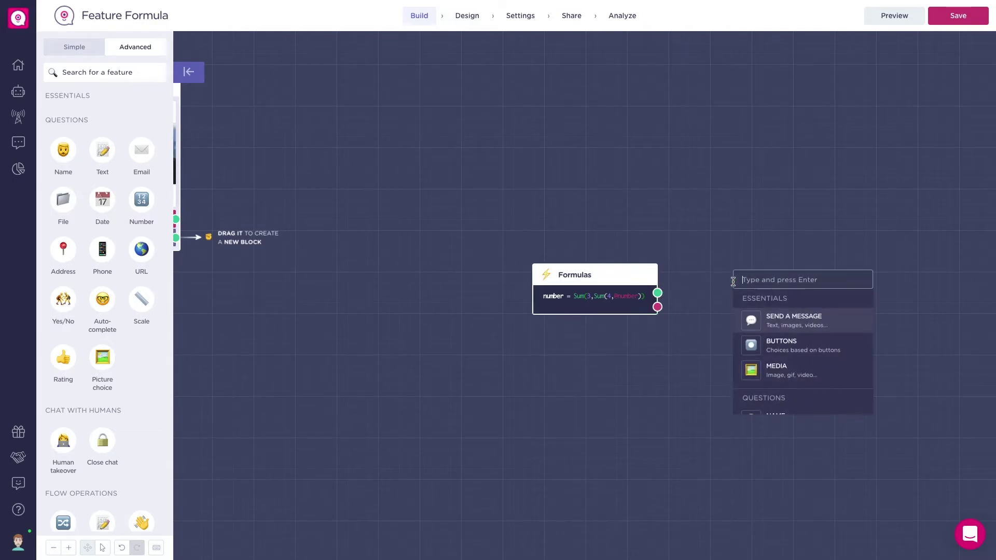
{"action": "type", "text": "cond"}
{"action": "key", "text": "Return"}
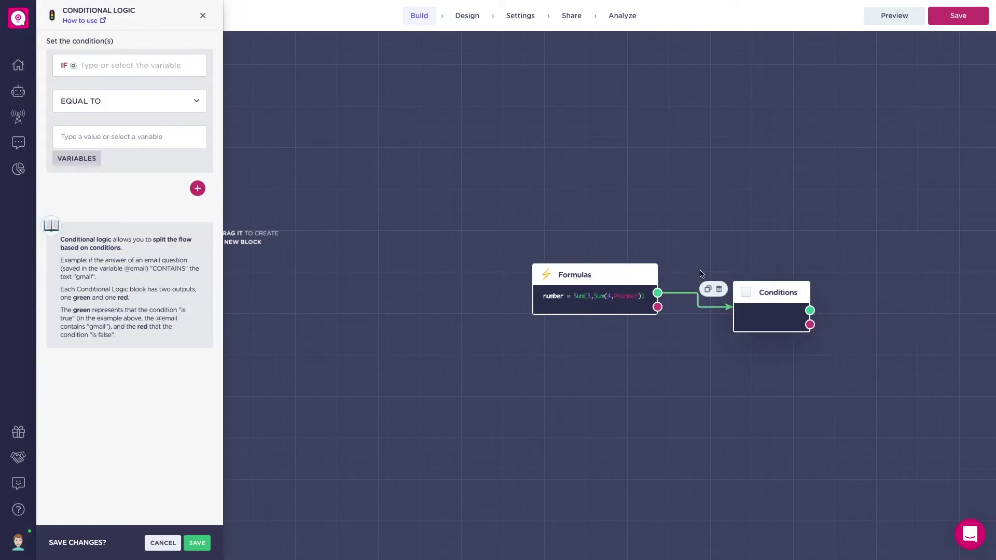
Set the condition to check whether the variable number is equal to 0 and save it
{"action": "left_click", "coordinate": [162, 67]}
{"action": "type", "text": "nu"}
{"action": "left_click", "coordinate": [152, 100]}
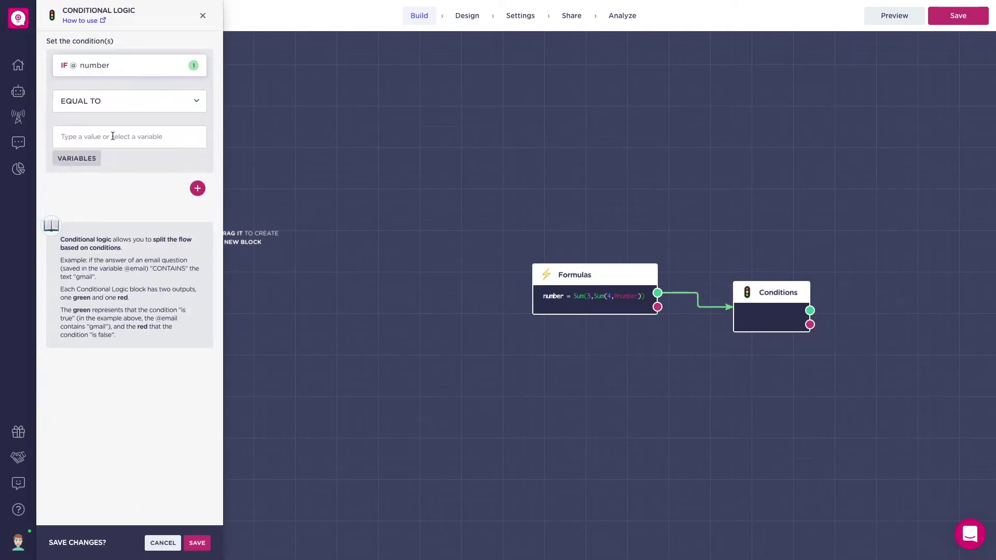
{"action": "left_click", "coordinate": [111, 137]}
{"action": "type", "text": "0"}
{"action": "left_click", "coordinate": [197, 543]}
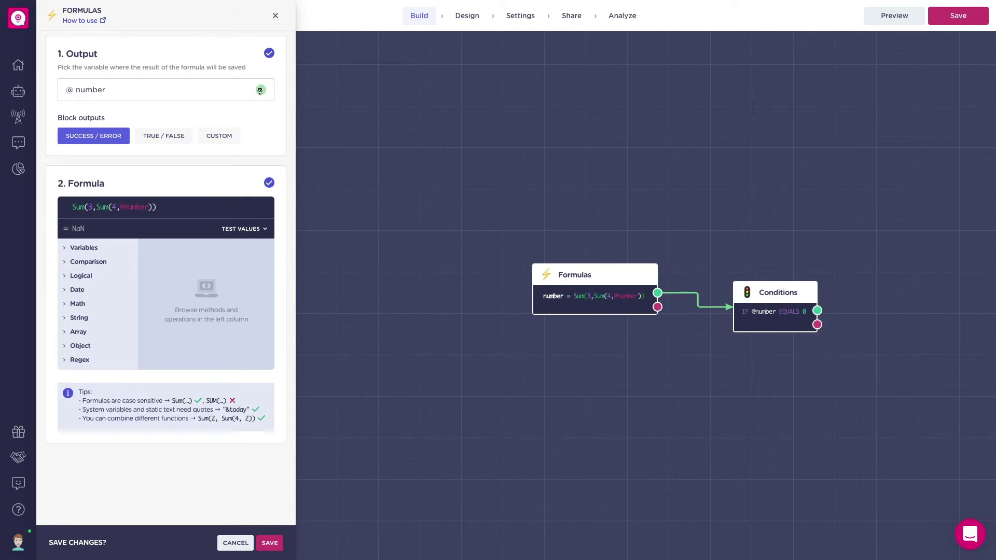
Try the True / False block outputs on the Sum formula and return to Success / Error
{"action": "left_click", "coordinate": [172, 138]}
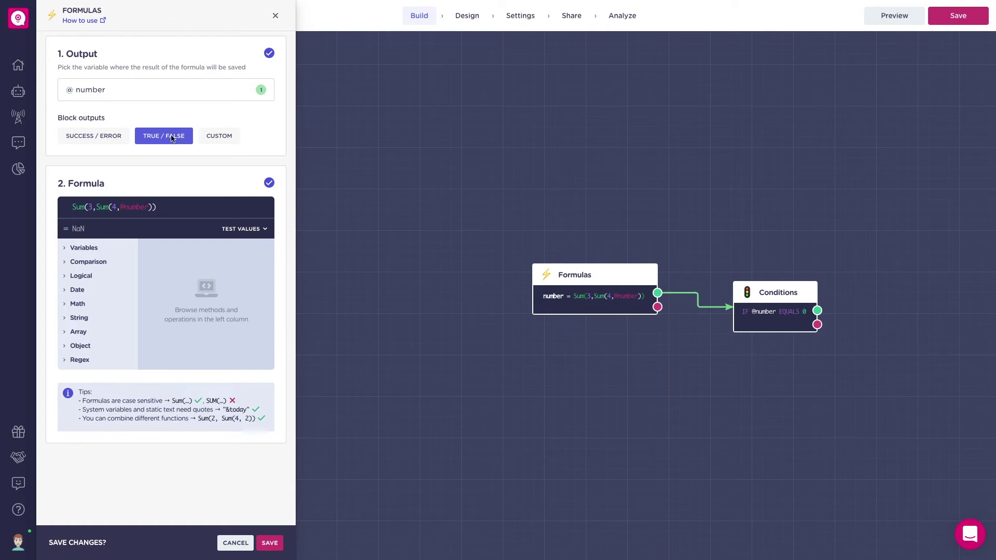
{"action": "left_click", "coordinate": [113, 136]}
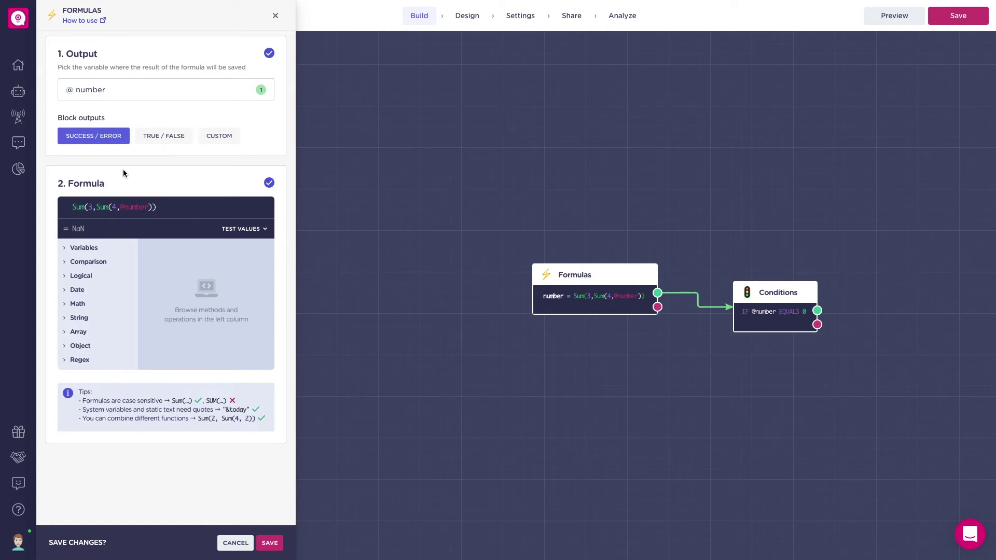
Try the outer function name in lowercase as sum and restore its capital S
{"action": "double_click", "coordinate": [76, 206]}
{"action": "type", "text": "sum"}
{"action": "left_click", "coordinate": [76, 206]}
{"action": "key", "text": "BackSpace"}
{"action": "type", "text": "S"}
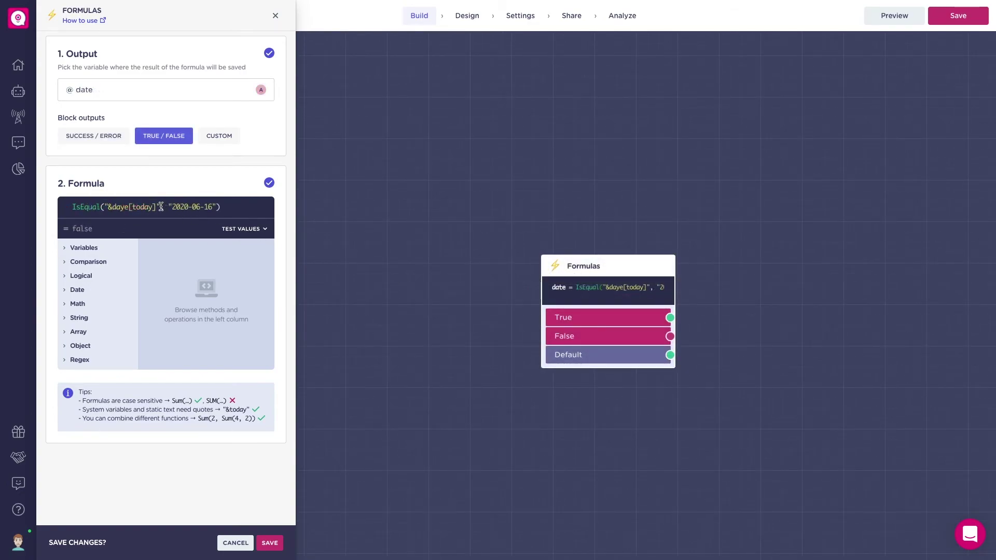
{"action": "left_click", "coordinate": [107, 208]}
{"action": "left_click_drag", "start_coordinate": [157, 207], "coordinate": [109, 209]}
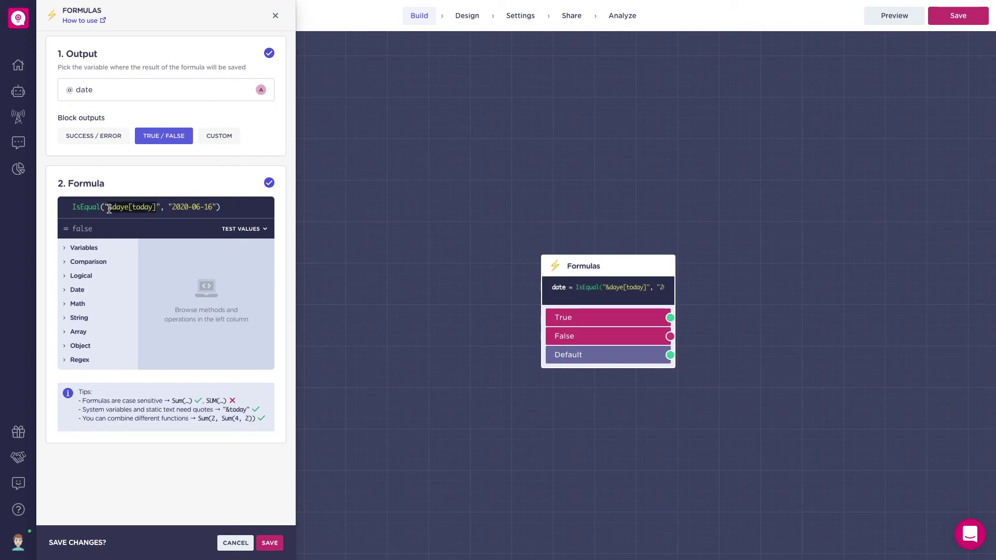
{"action": "type", "text": "@array"}
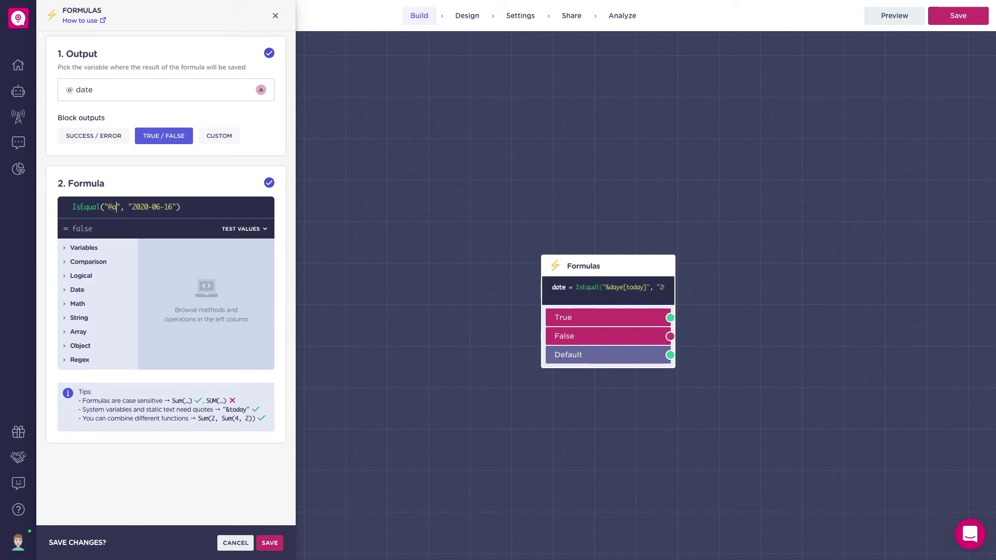